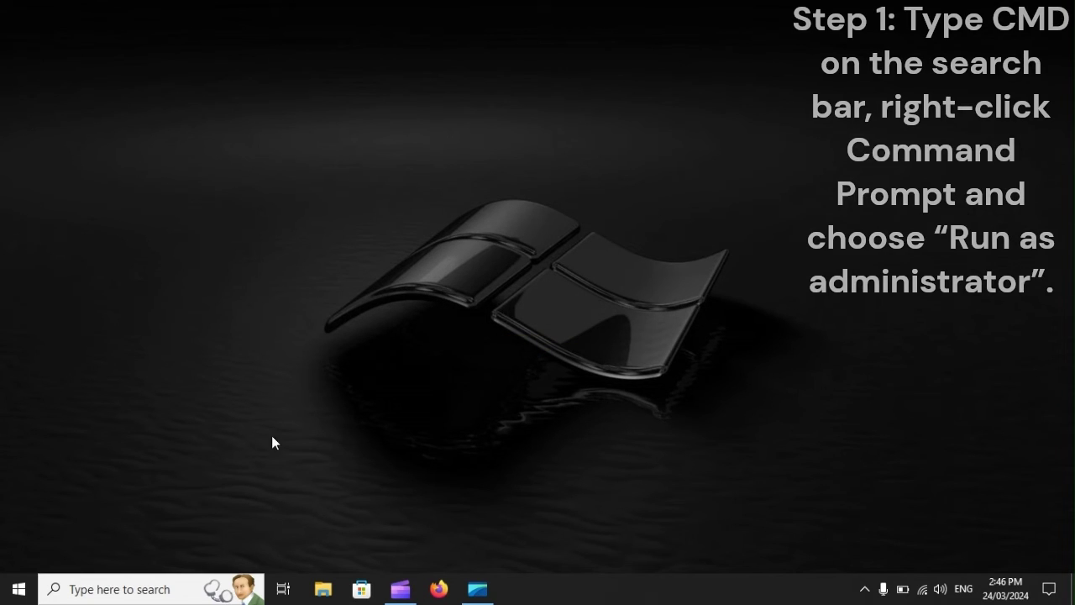
Search Windows for cmd and bring up Command Prompt's launch options
left_click(106, 586)
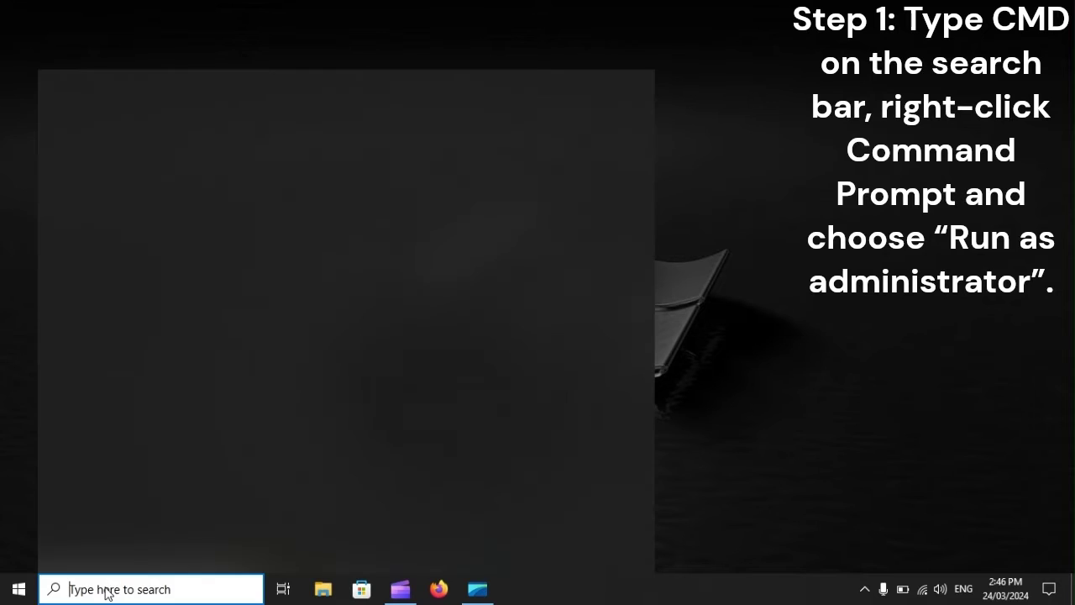
type("cmd")
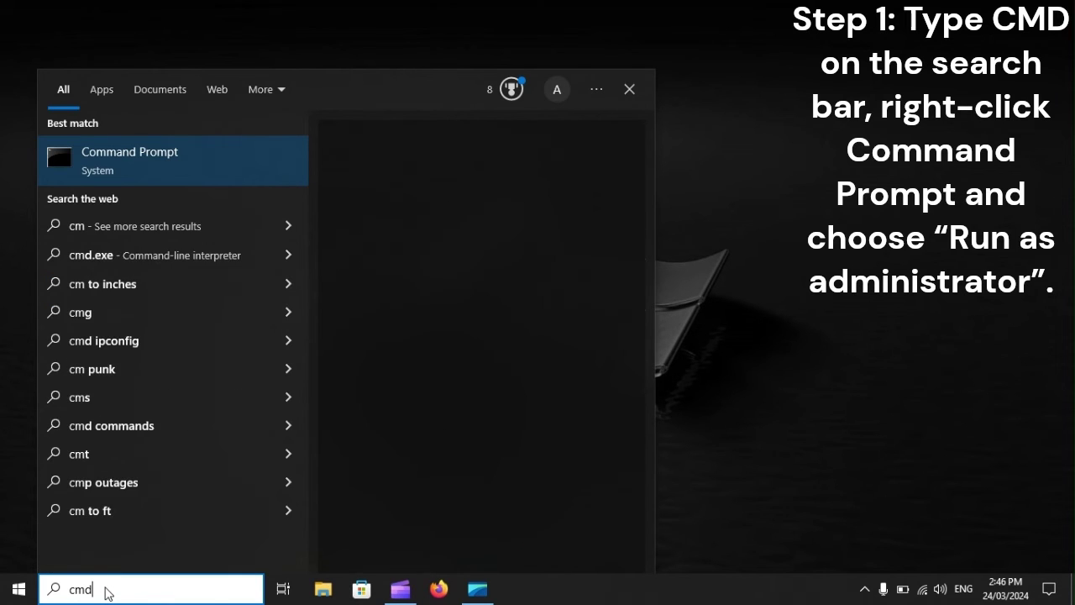
right_click(145, 156)
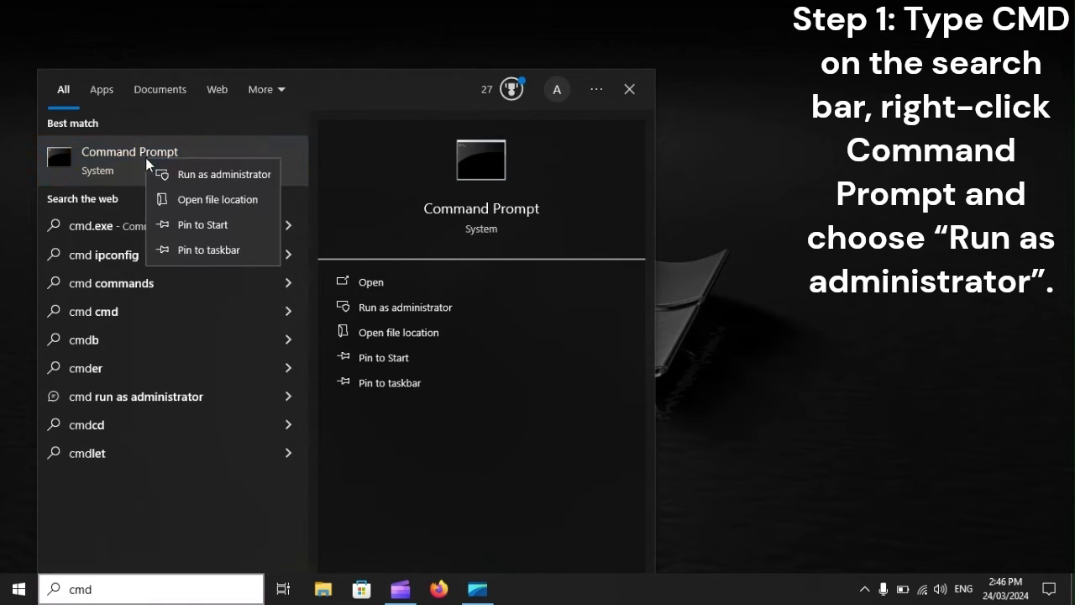
Run sfc /scannow in an administrator Command Prompt, then open the Start power options
left_click(243, 174)
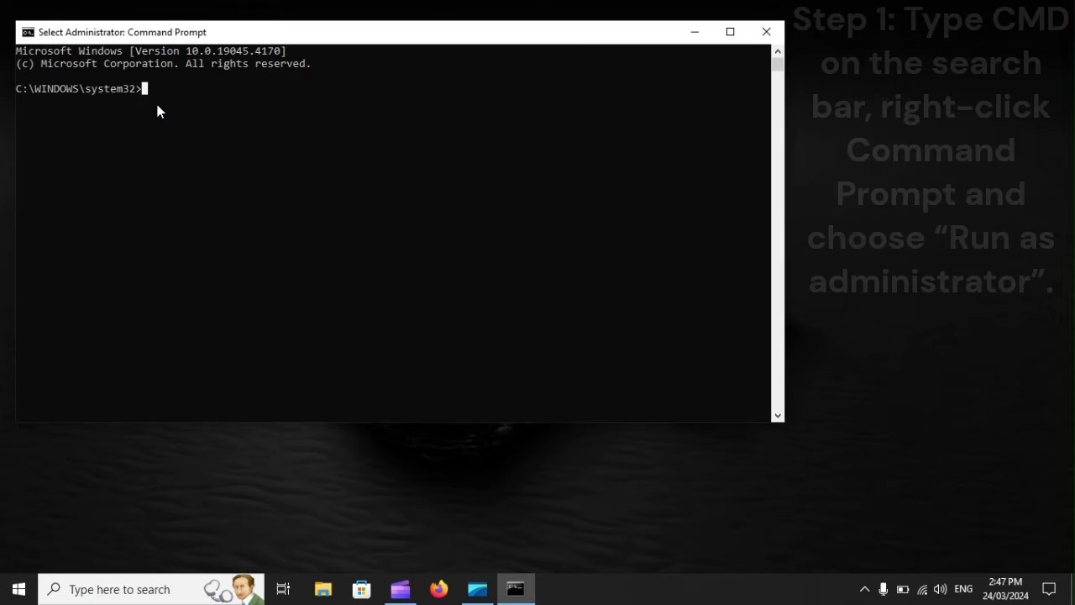
type("sfc")
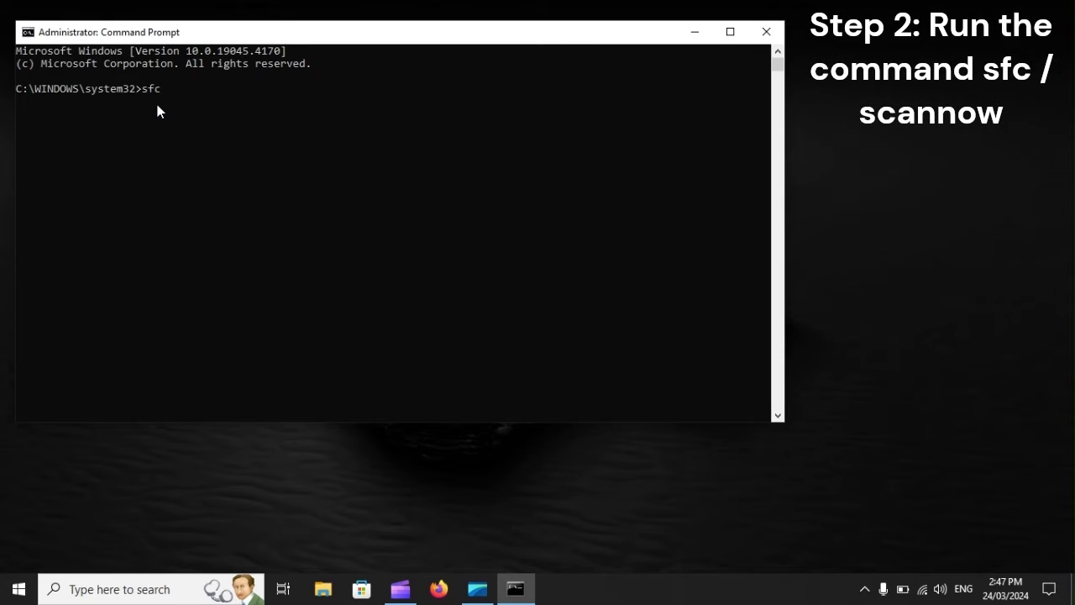
type(" /scannow")
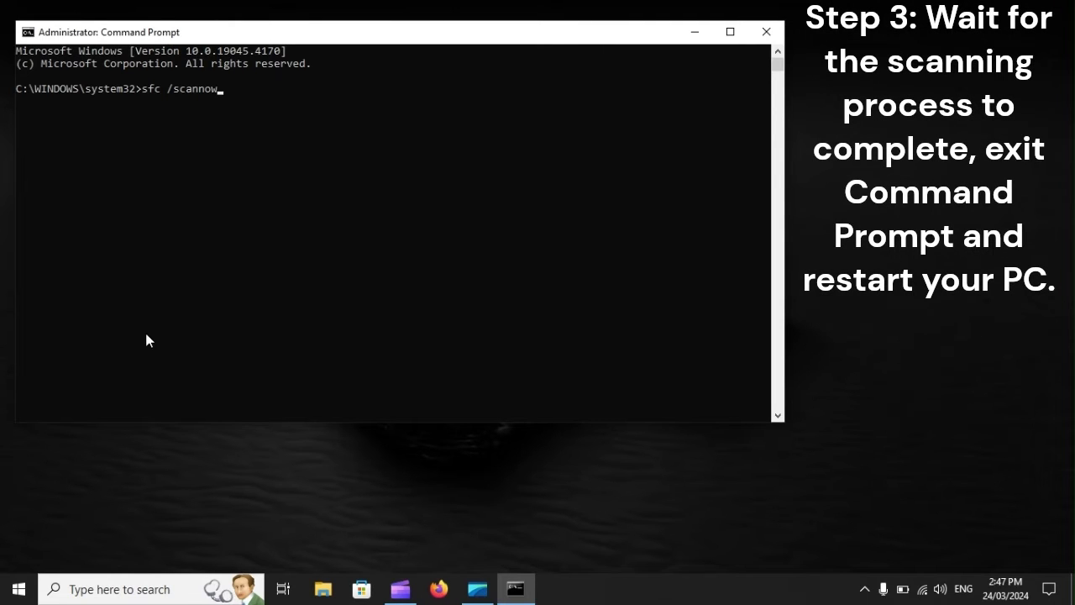
left_click(13, 596)
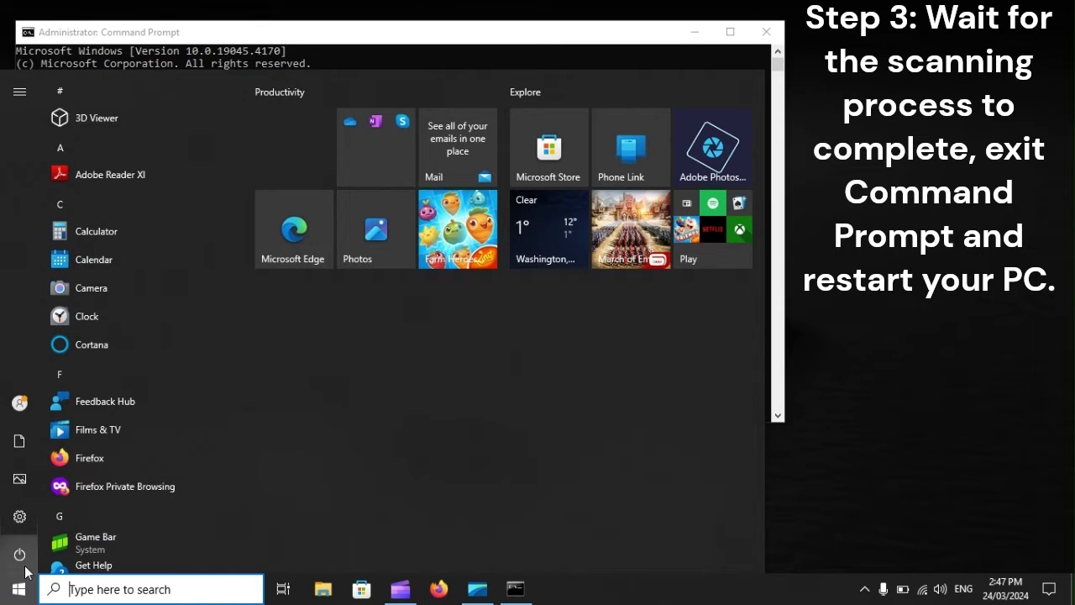
left_click(19, 554)
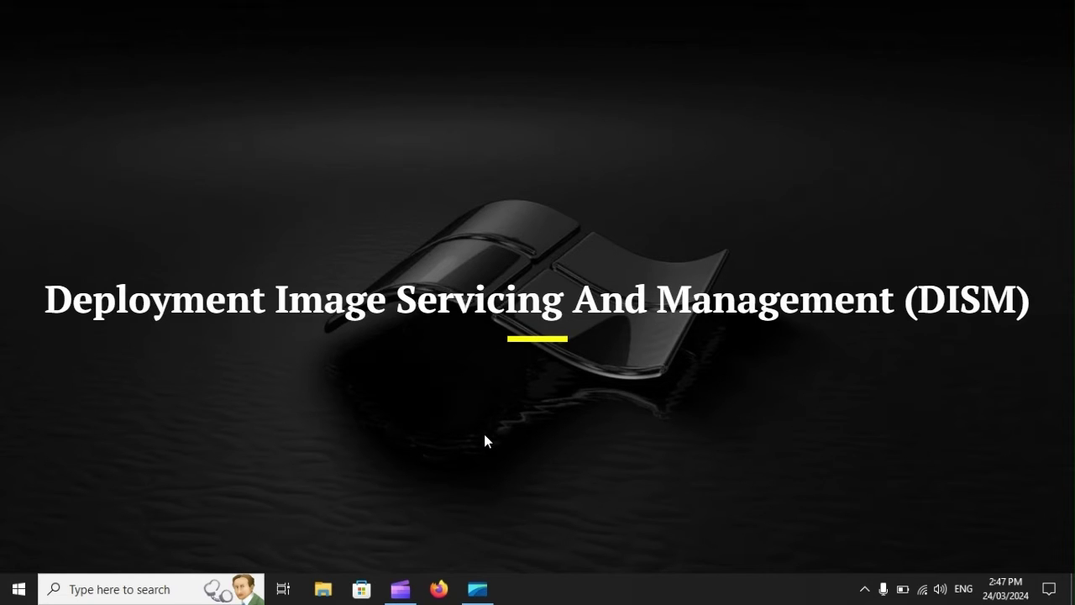
Search for cmd again and launch Command Prompt as administrator
left_click(131, 588)
type("cmd")
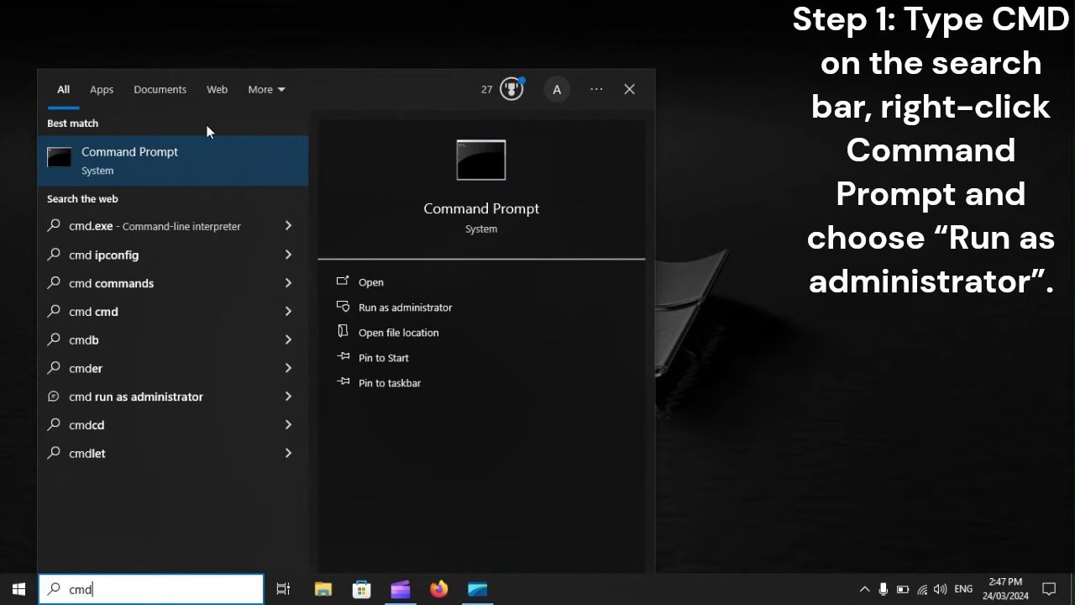
right_click(169, 155)
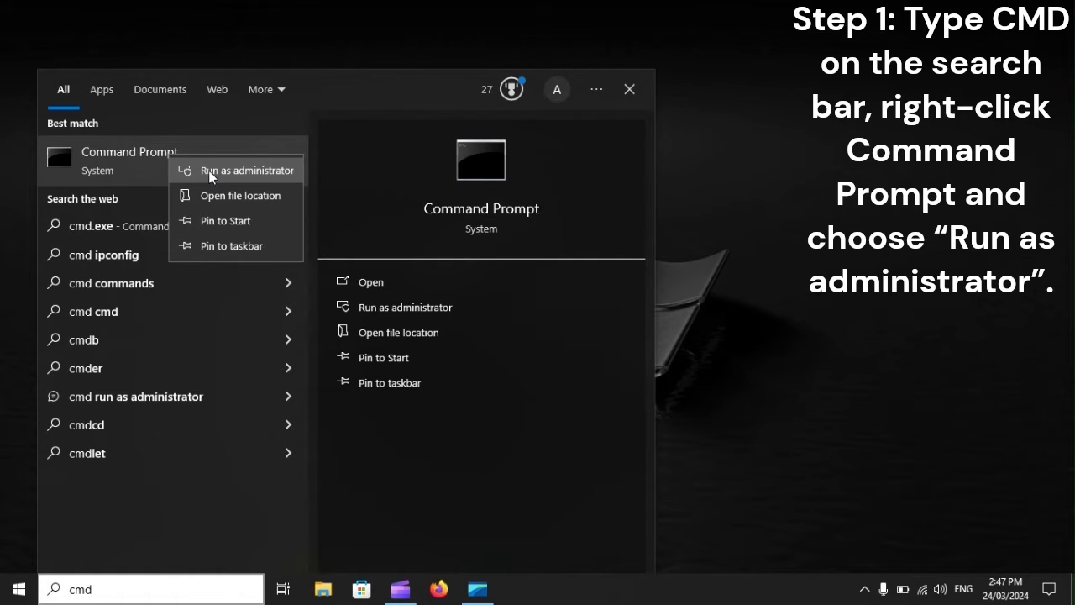
left_click(261, 170)
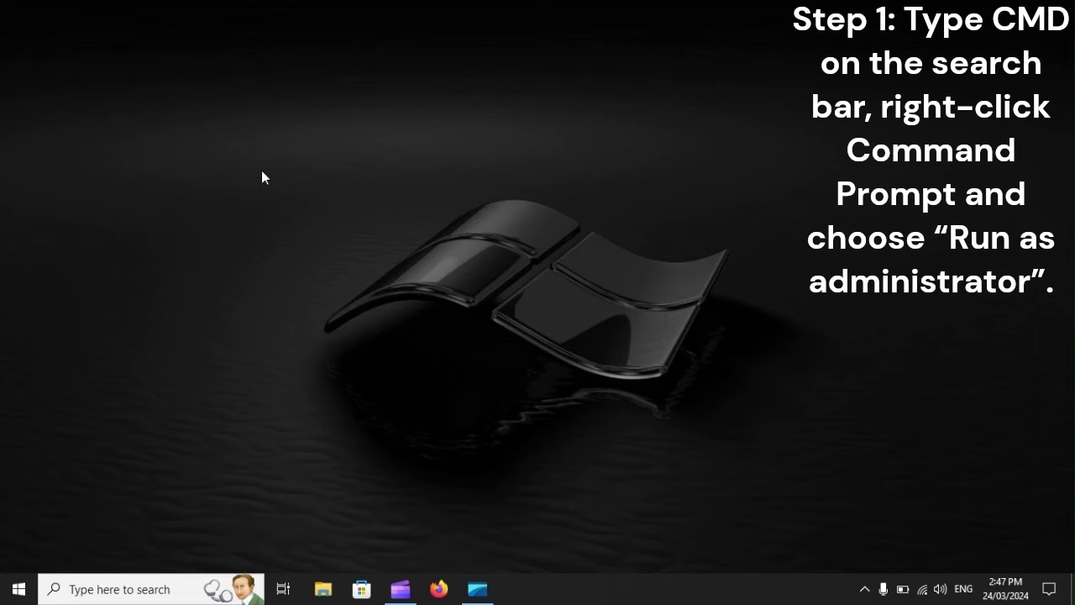
Run DISM /Online /Cleanup-Image with /CheckHealth, then /ScanHealth, then /RestoreHealth
type("DISM /Online /Cleanup-Image /CheckHealth")
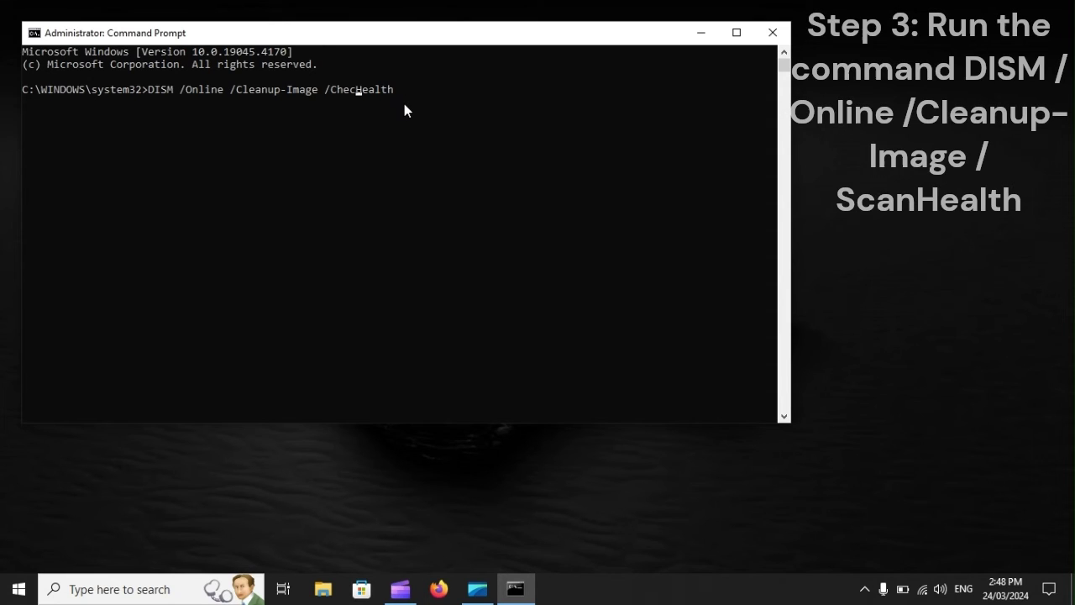
key("Left")
key("Left")
key("Left")
key("Left")
key("Left")
key("Left")
key("BackSpace")
key("BackSpace")
key("BackSpace")
key("BackSpace")
key("BackSpace")
type("Scan")
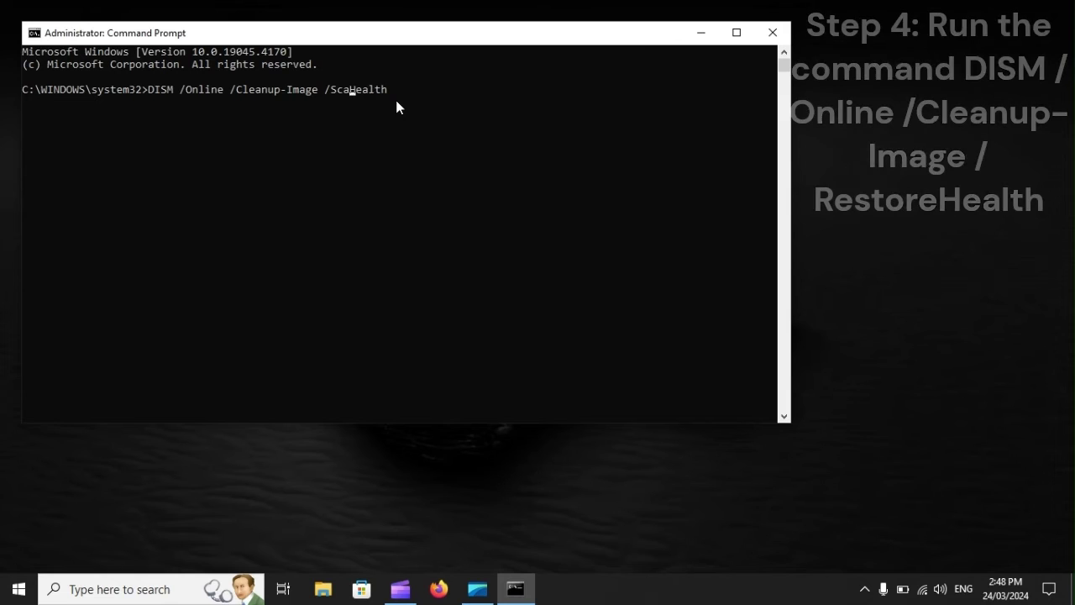
key("BackSpace")
key("BackSpace")
key("BackSpace")
key("BackSpace")
type("Restore")
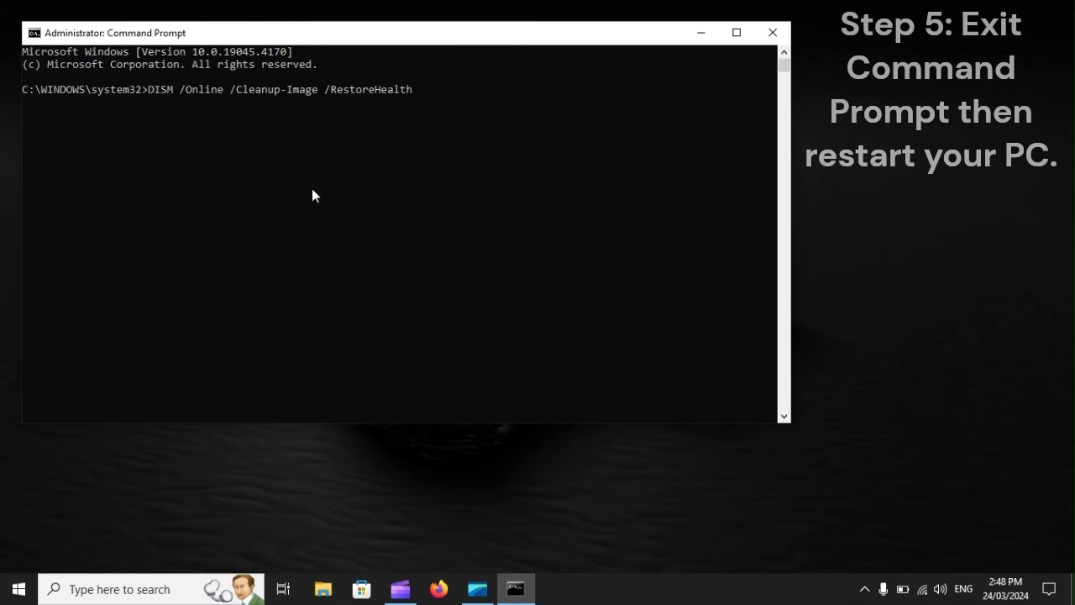
Restart the PC from the Start menu's Power options
left_click(10, 596)
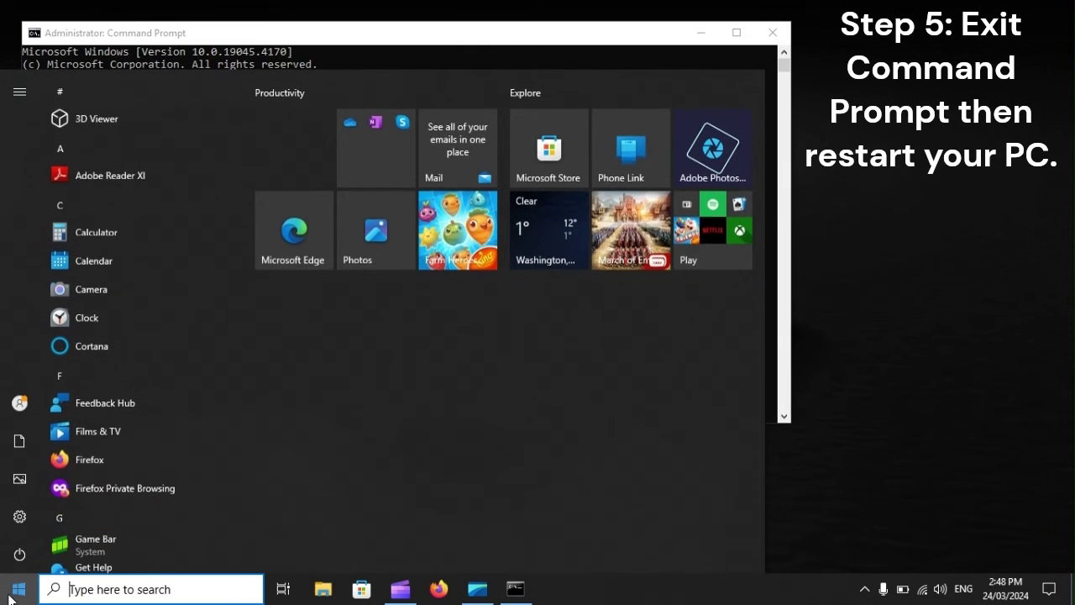
left_click(19, 553)
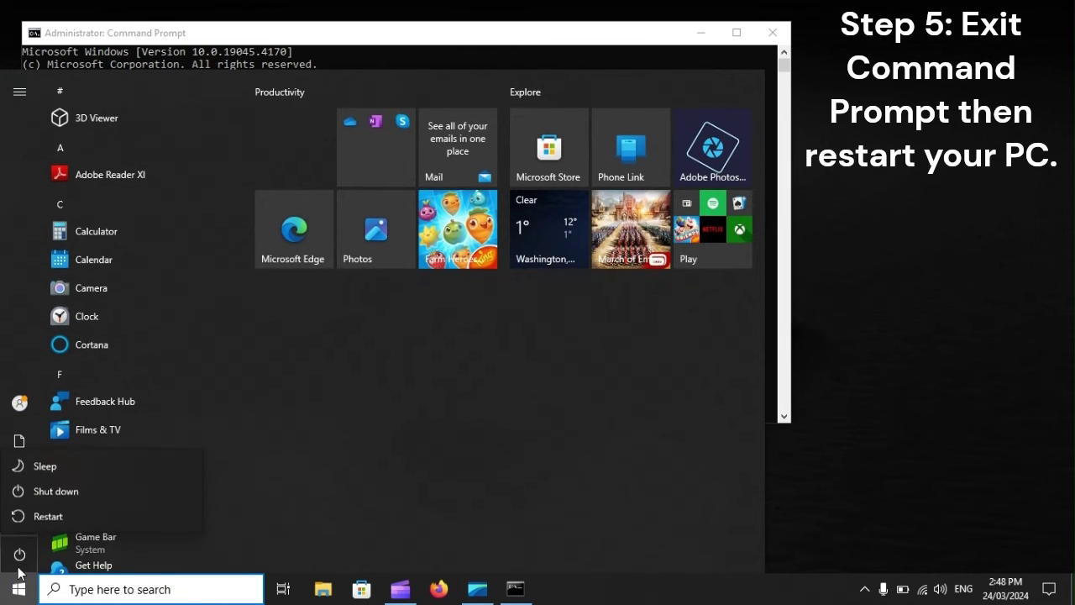
left_click(80, 519)
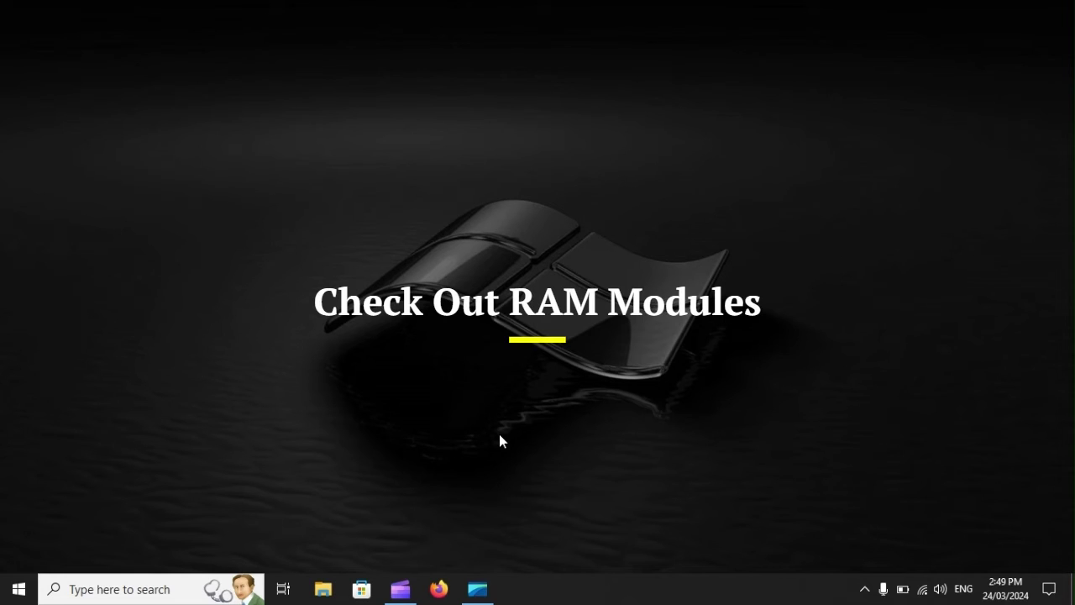
Launch mdsched from the Run box as administrator to open Windows Memory Diagnostic
key("super+r")
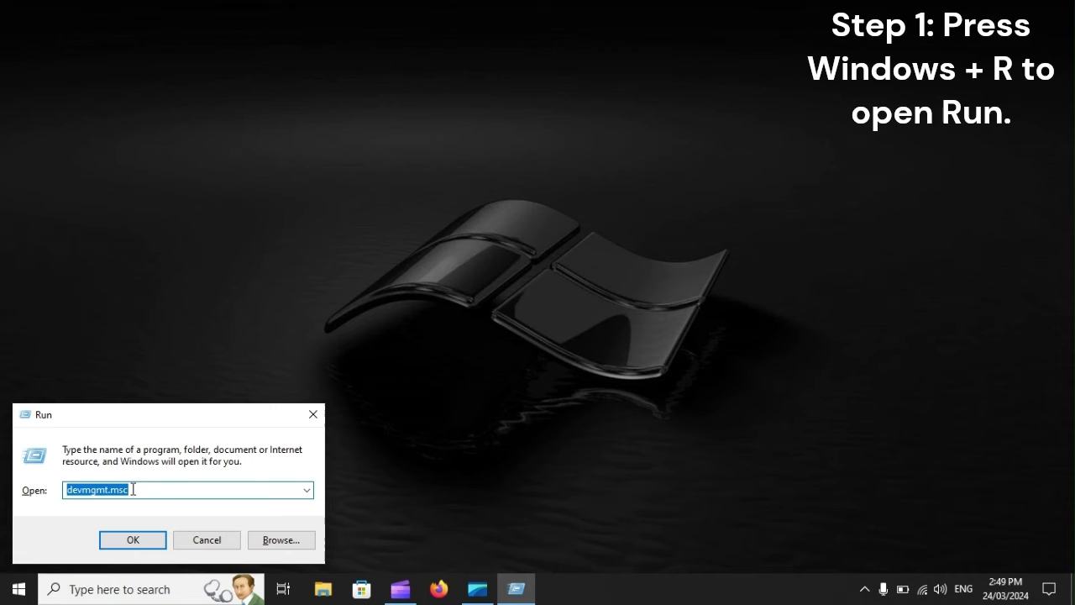
type("md")
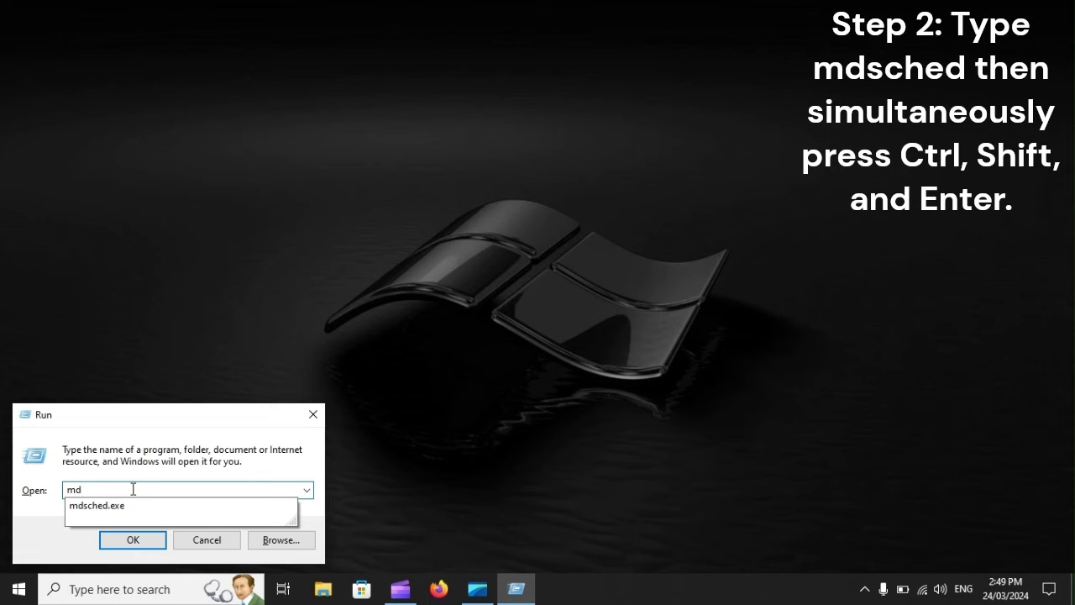
type("sched")
key("ctrl+shift+Return")
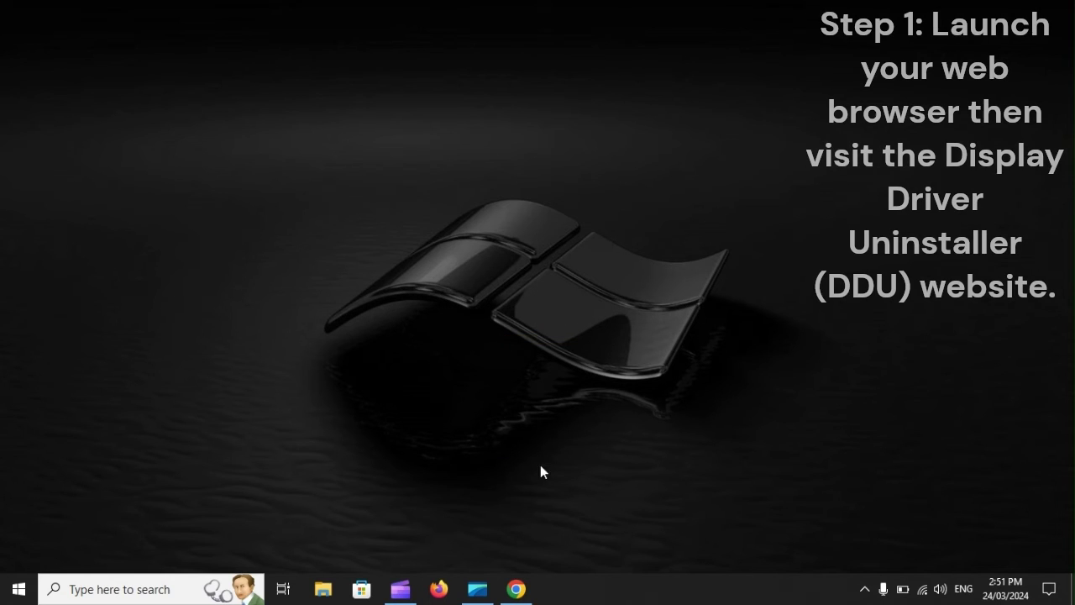
Open the guru3d Display Driver Uninstaller 18.0.7.4 page from Chrome's results and view its file details
left_click(516, 589)
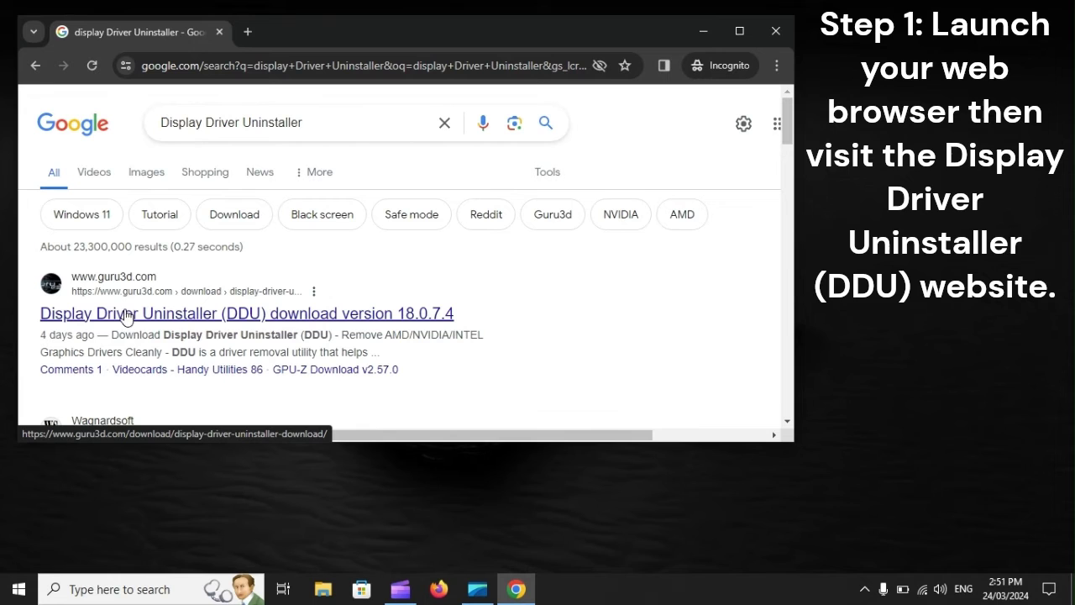
left_click(278, 321)
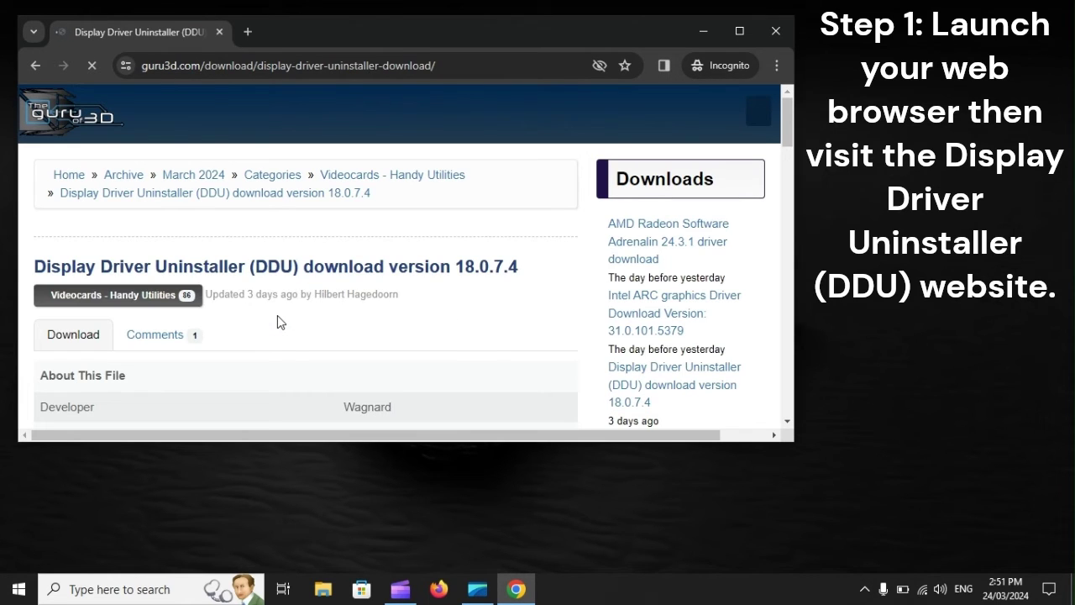
scroll(277, 315, "down", 5)
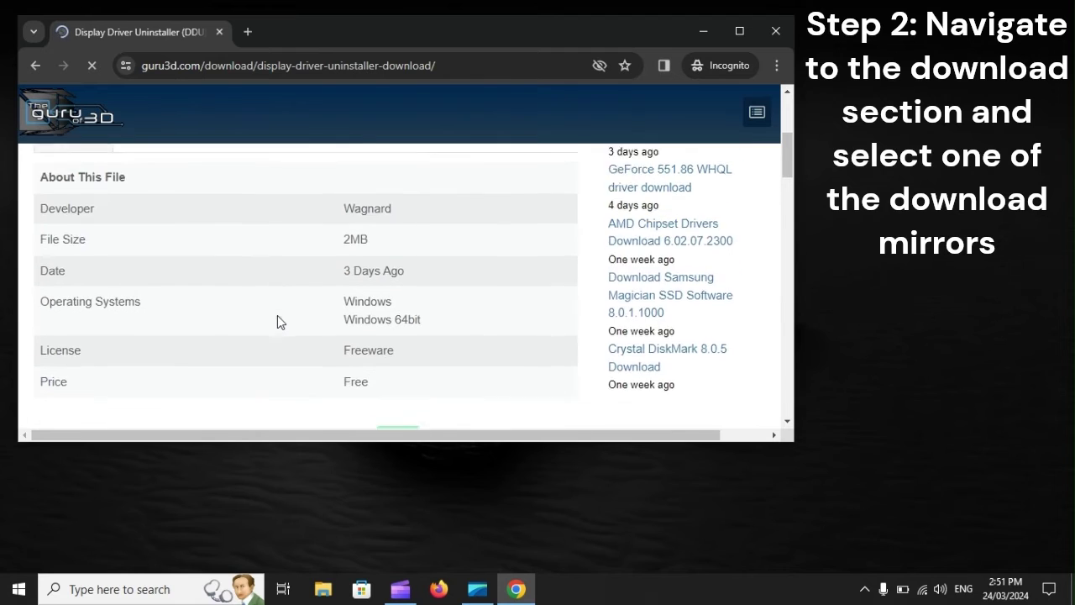
scroll(277, 315, "down", 2)
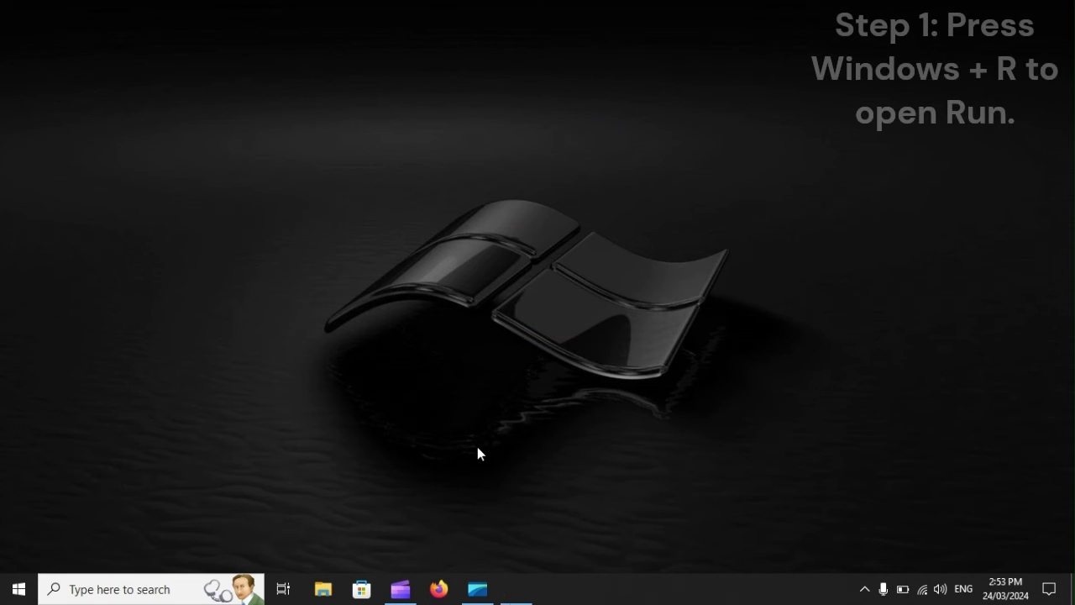
Open Windows Update with ms-settings:windowsupdate from the Run box, then show Start's power options
key("super+r")
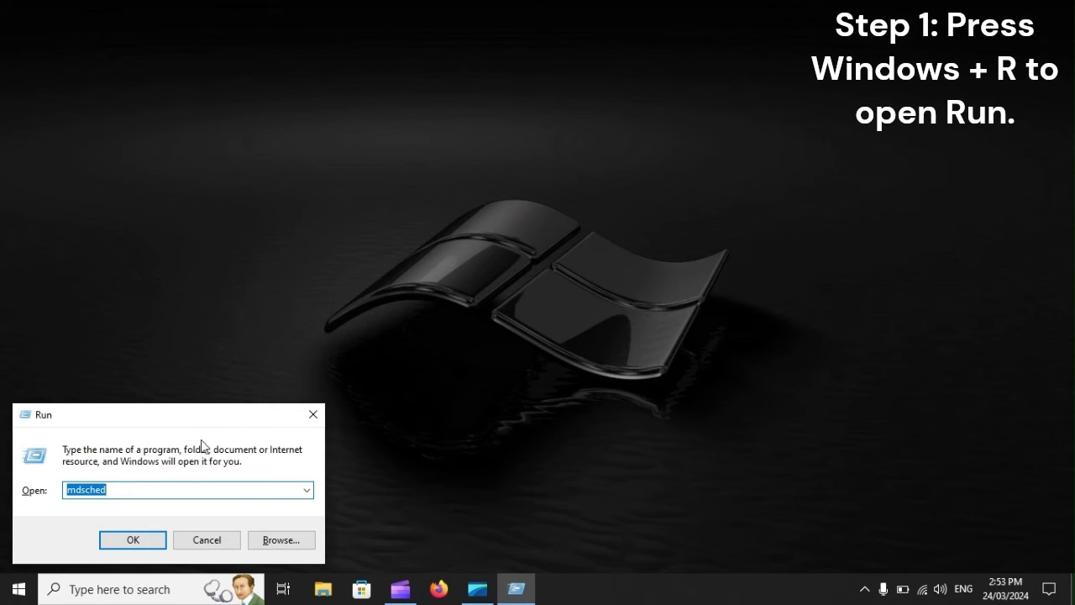
type("ms-settings:windowsupdate")
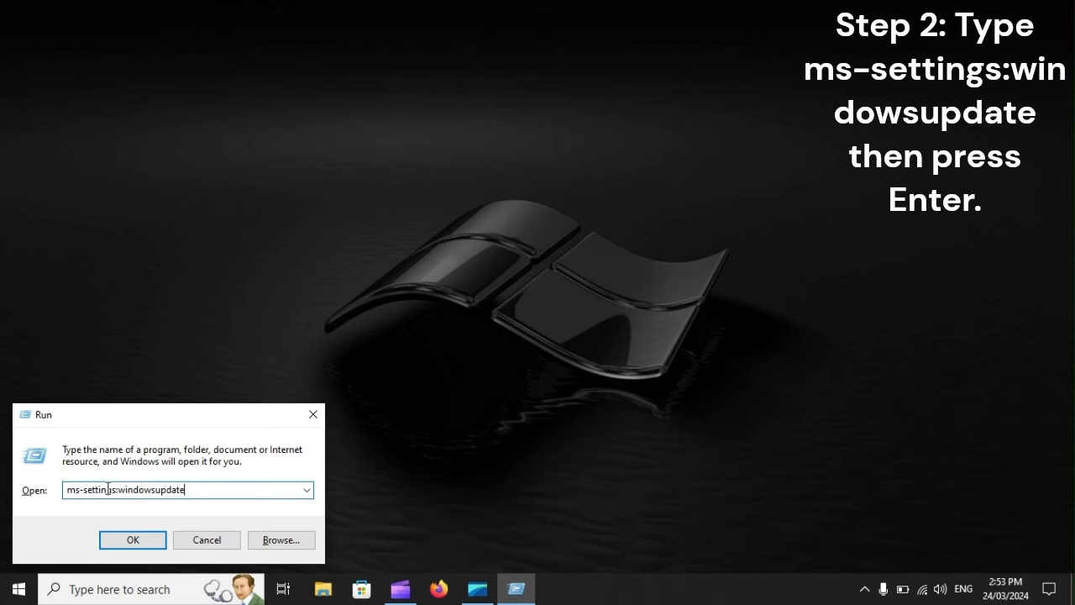
key("Return")
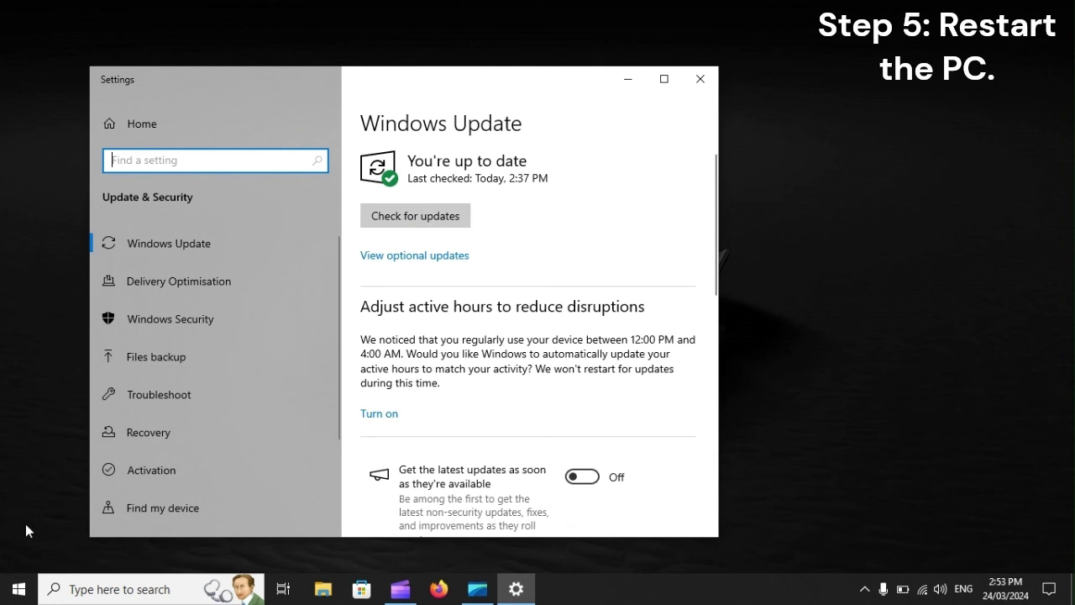
left_click(19, 588)
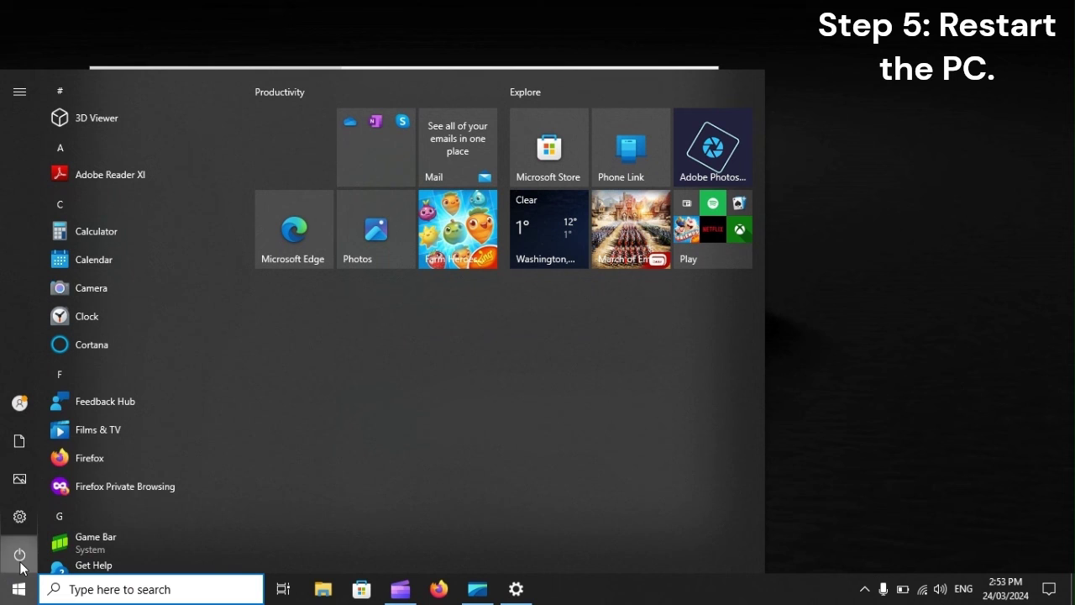
left_click(19, 556)
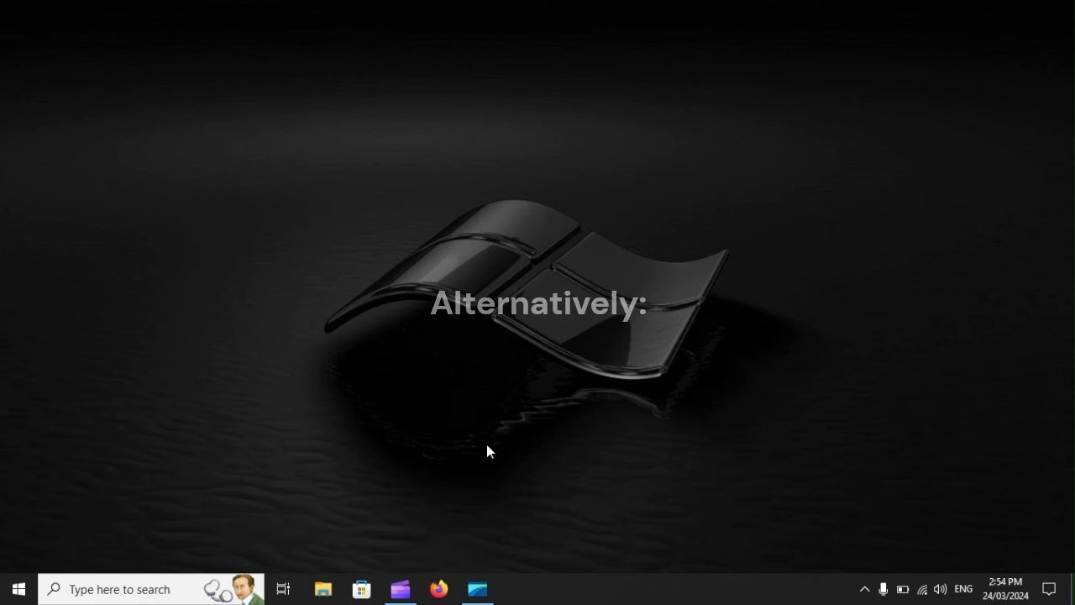
Reach Windows Update through Settings > Update & Security, then show Start's power options
key("super+i")
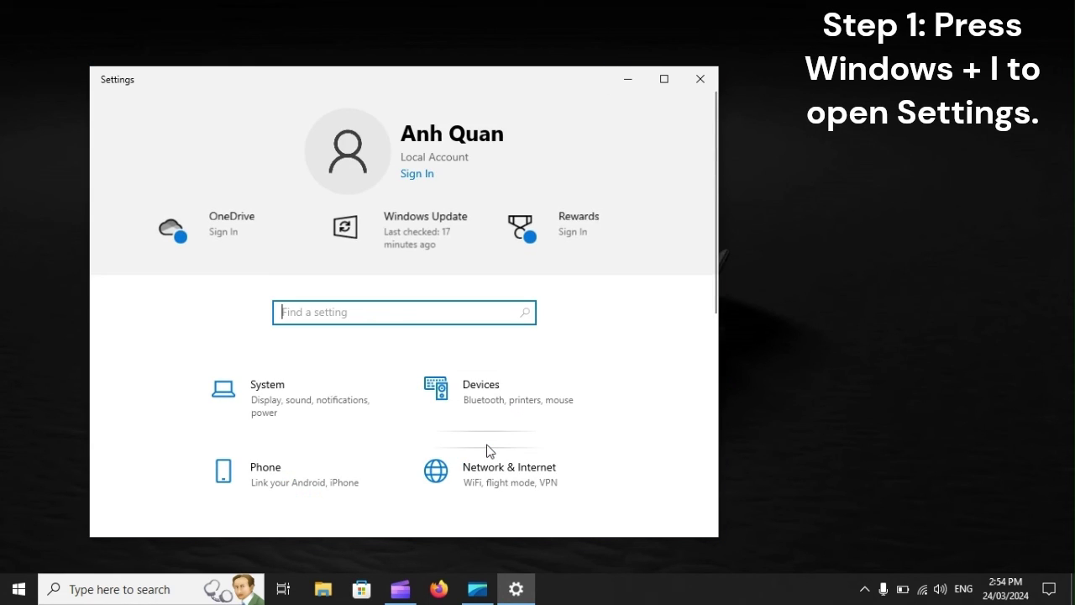
scroll(487, 445, "down", 5)
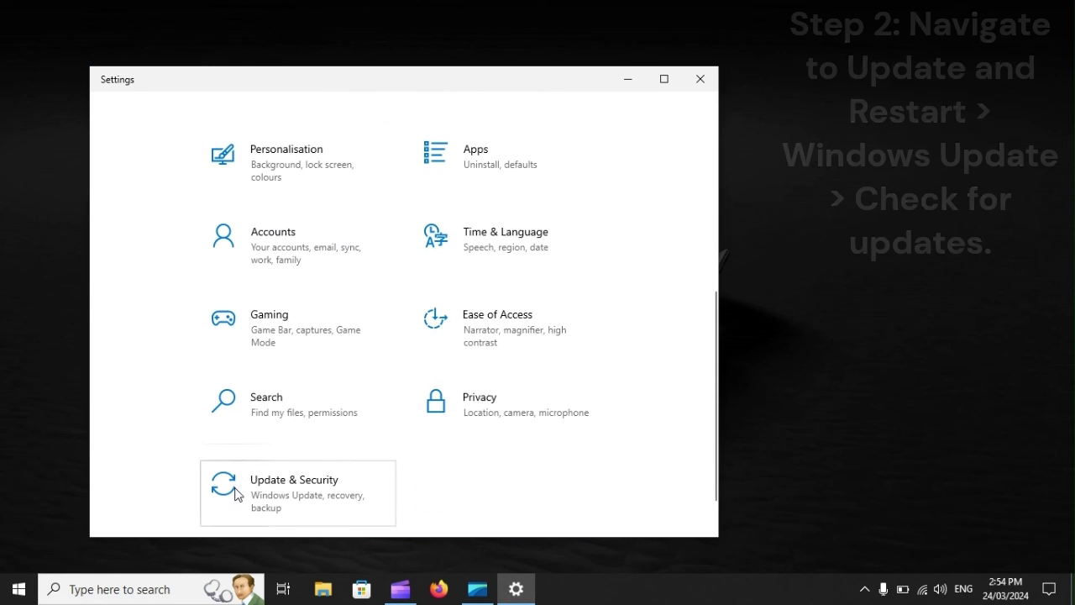
left_click(337, 485)
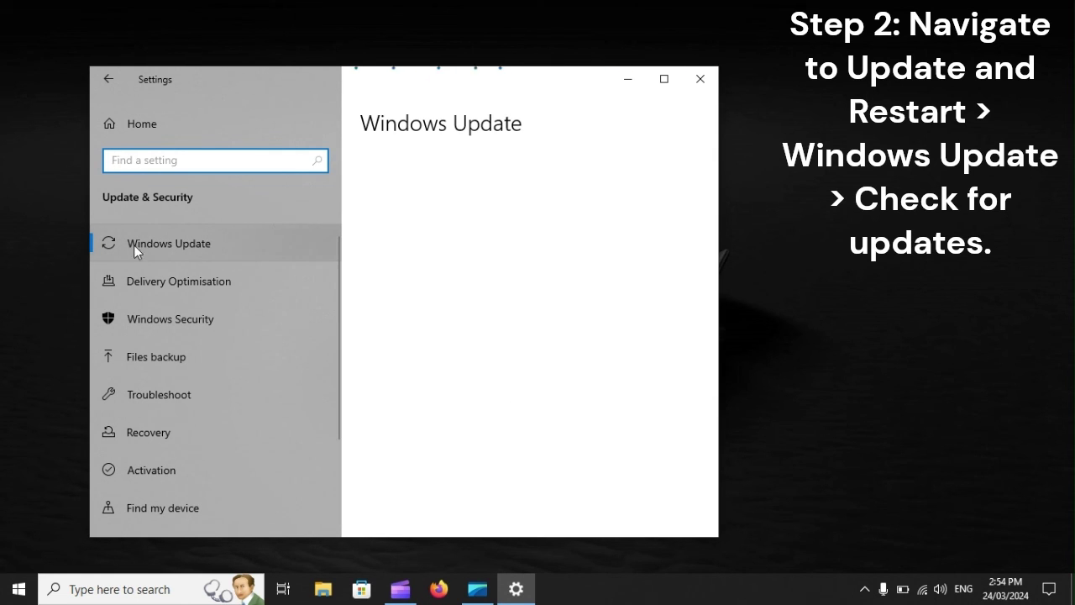
left_click(200, 244)
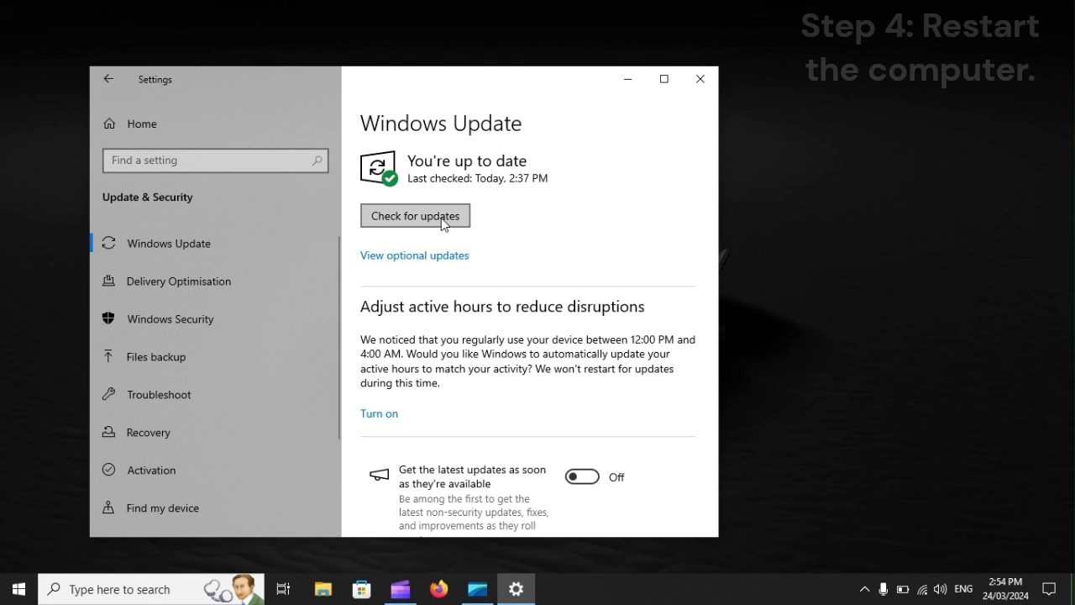
left_click(18, 588)
left_click(19, 555)
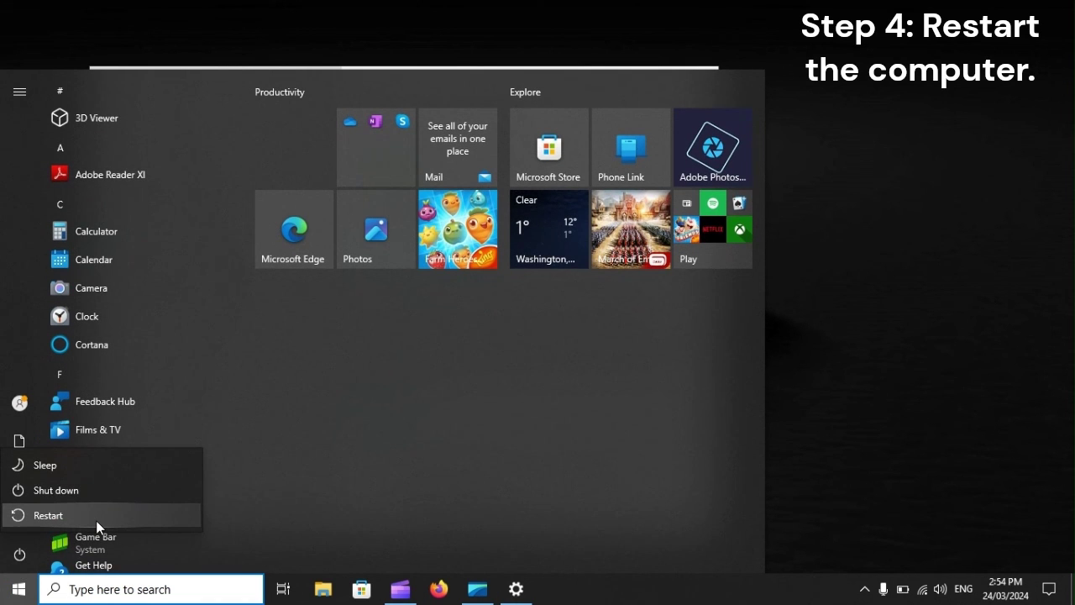